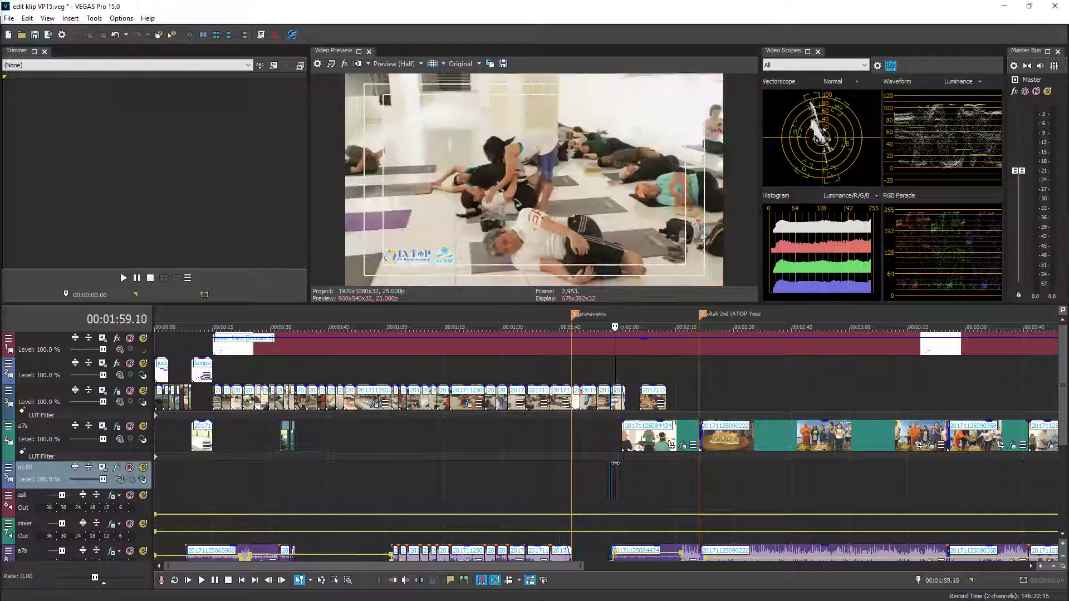
Scrub through the fade-out of the track 3 clip around 00:02:01 to inspect how it blends into the a7s clip
scroll(597, 463, "up", 5)
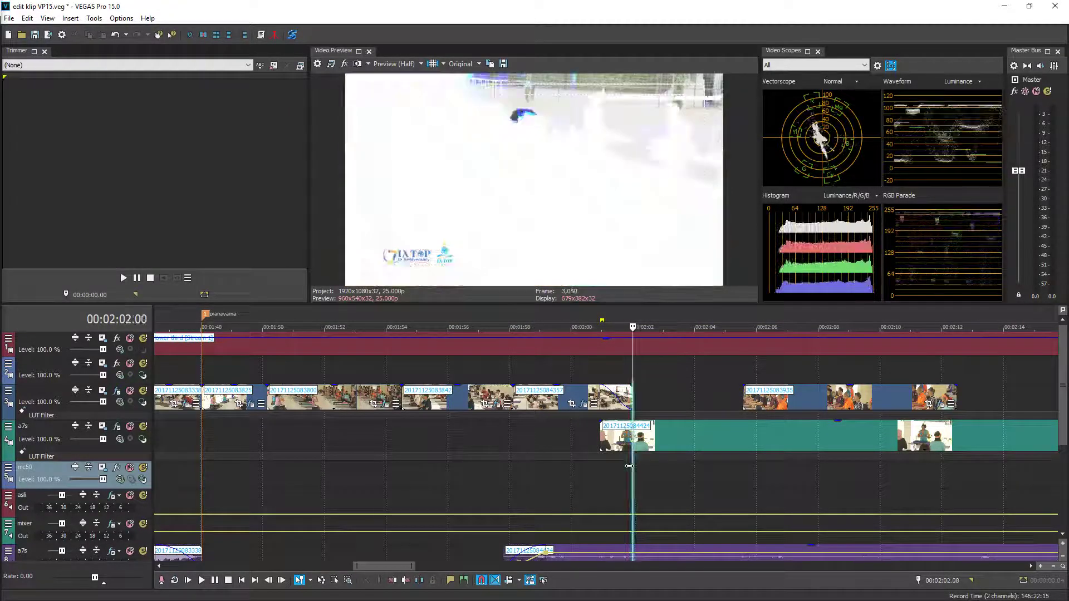
left_click_drag(629, 466, 607, 468)
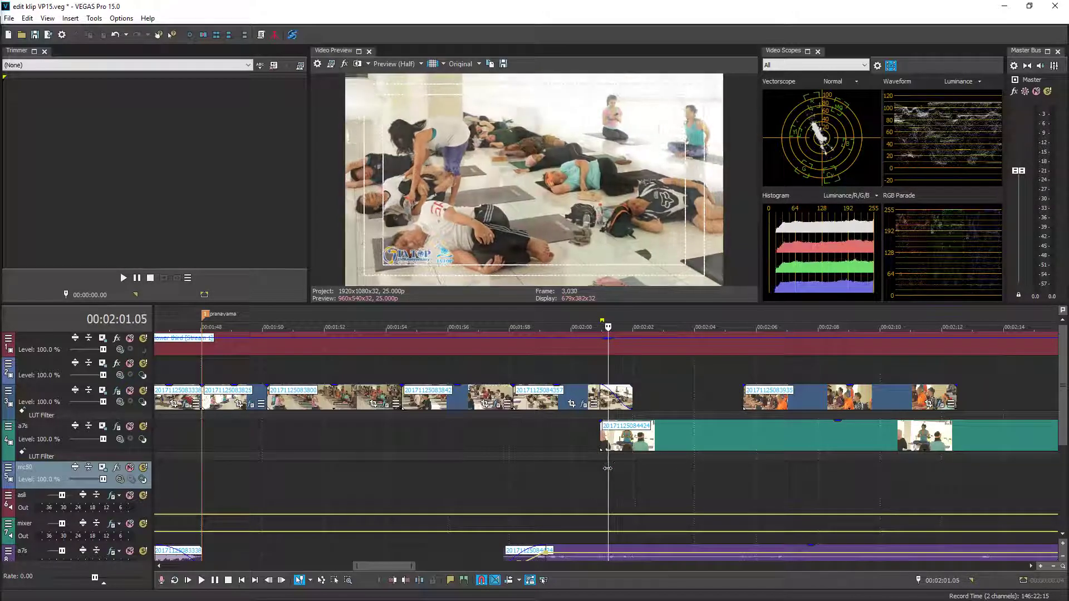
left_click(602, 388)
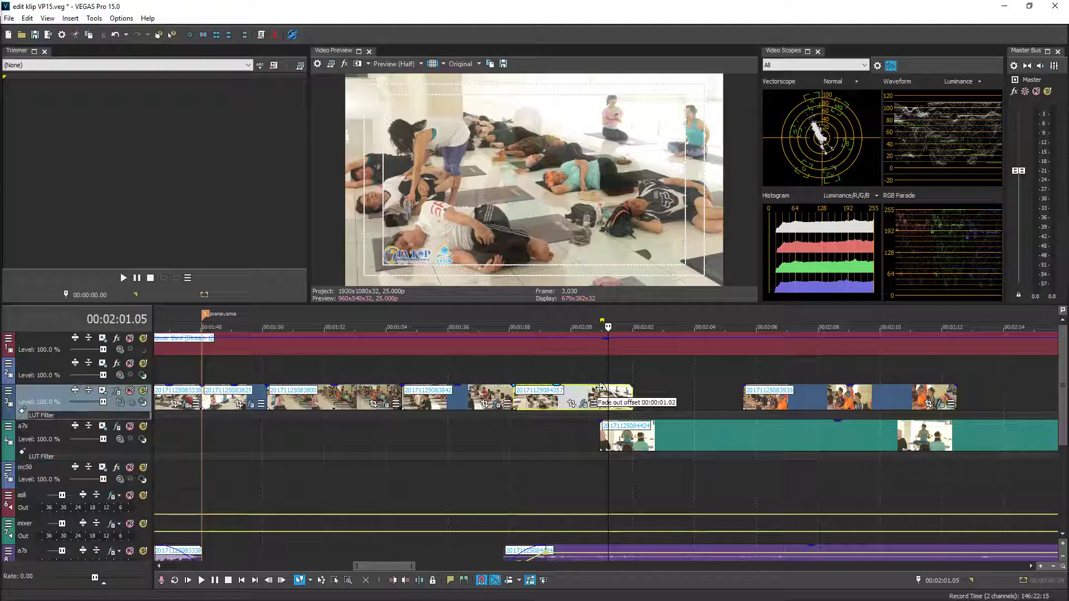
left_click(599, 367)
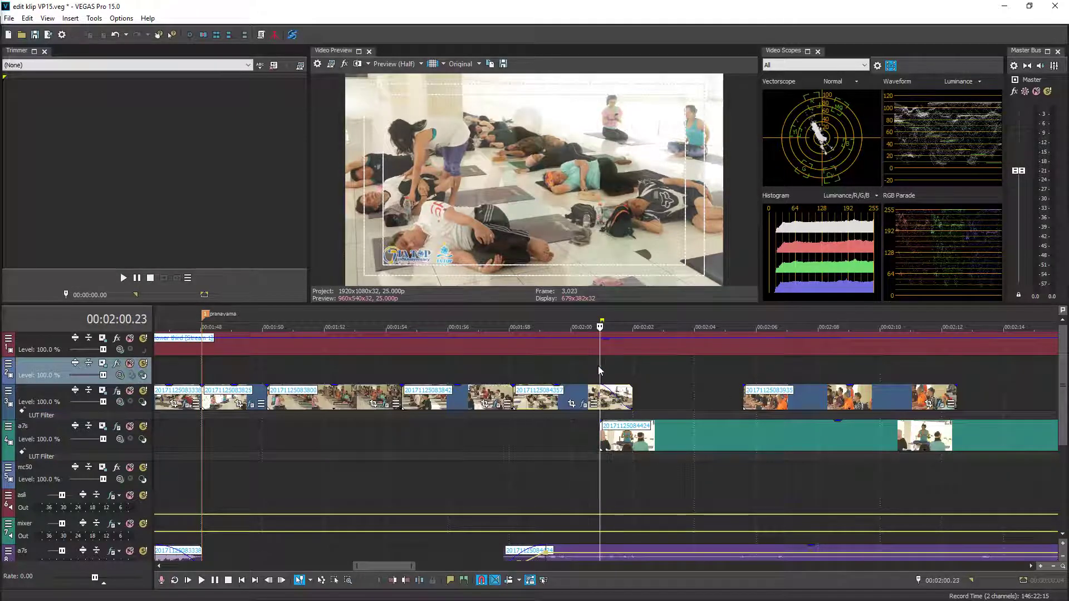
Open the LUT Filter settings of track 3 and briefly solo the track to check its own picture
left_click(99, 416)
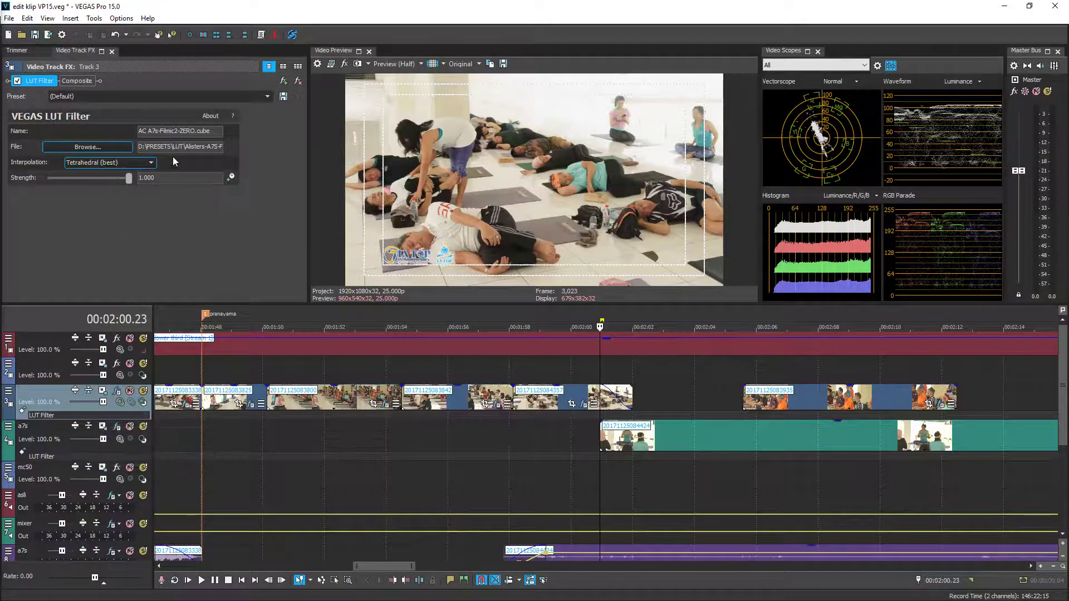
scroll(592, 380, "up", 2)
mouse_move(600, 372)
left_mouse_down()
mouse_move(676, 367)
mouse_move(600, 370)
left_mouse_up()
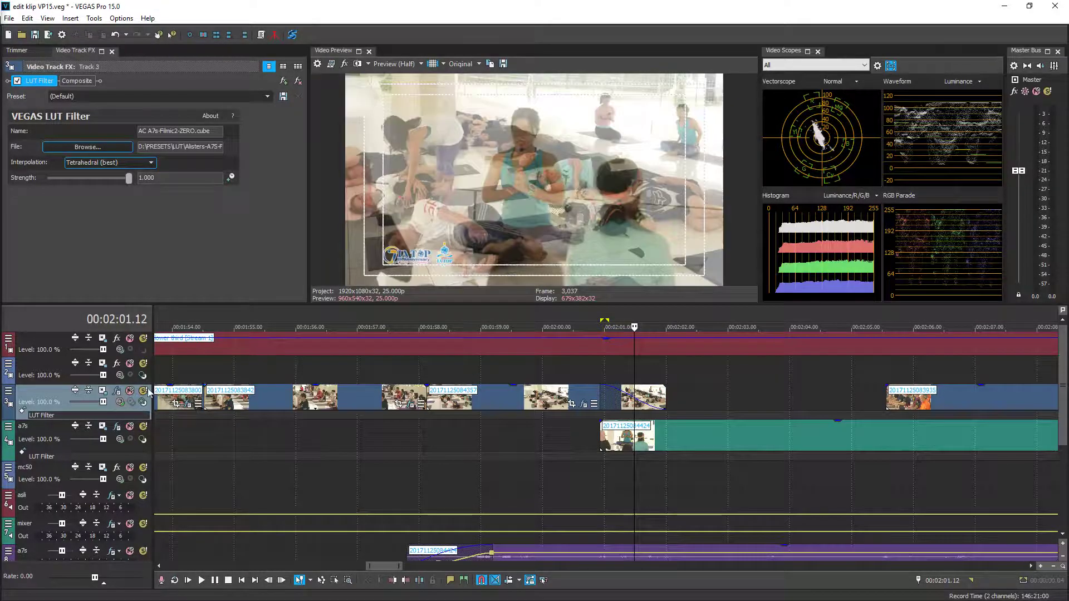
left_click(143, 391)
left_click(143, 391)
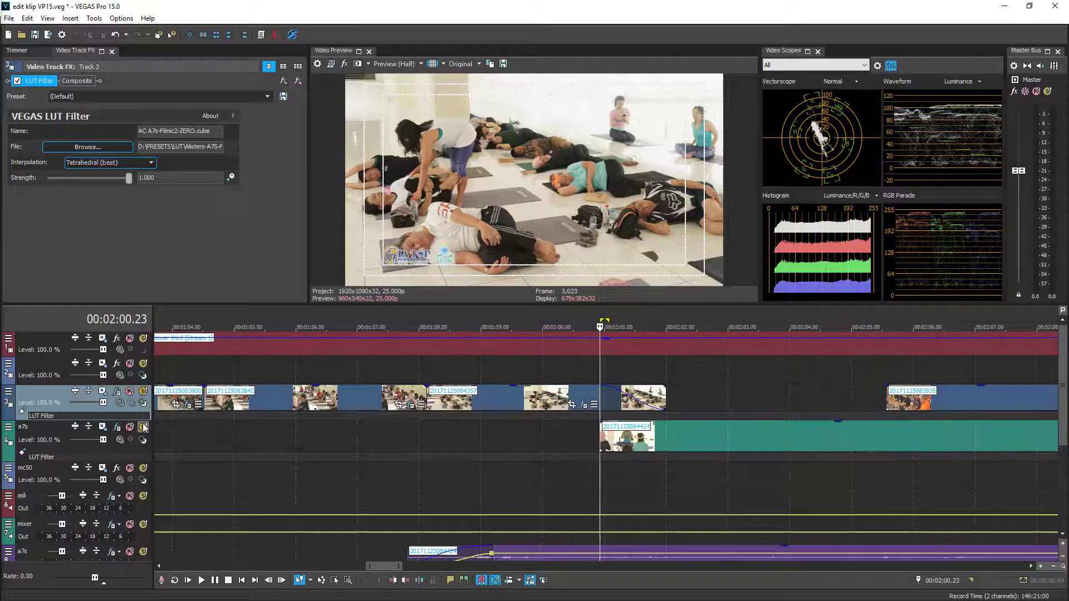
Solo the a7s track, check the start of its clip near 00:02:00.23 for a fade-in, and unsolo the track
left_click(143, 427)
left_click(607, 426)
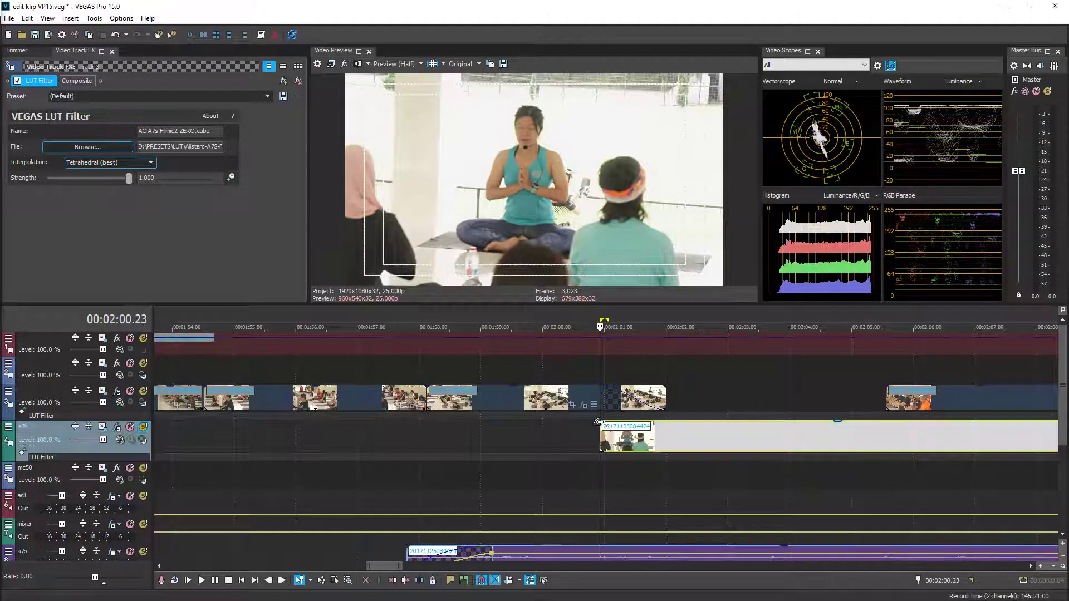
mouse_move(600, 376)
left_mouse_down()
mouse_move(740, 377)
mouse_move(584, 378)
left_mouse_up()
left_click_drag(697, 438, 600, 439)
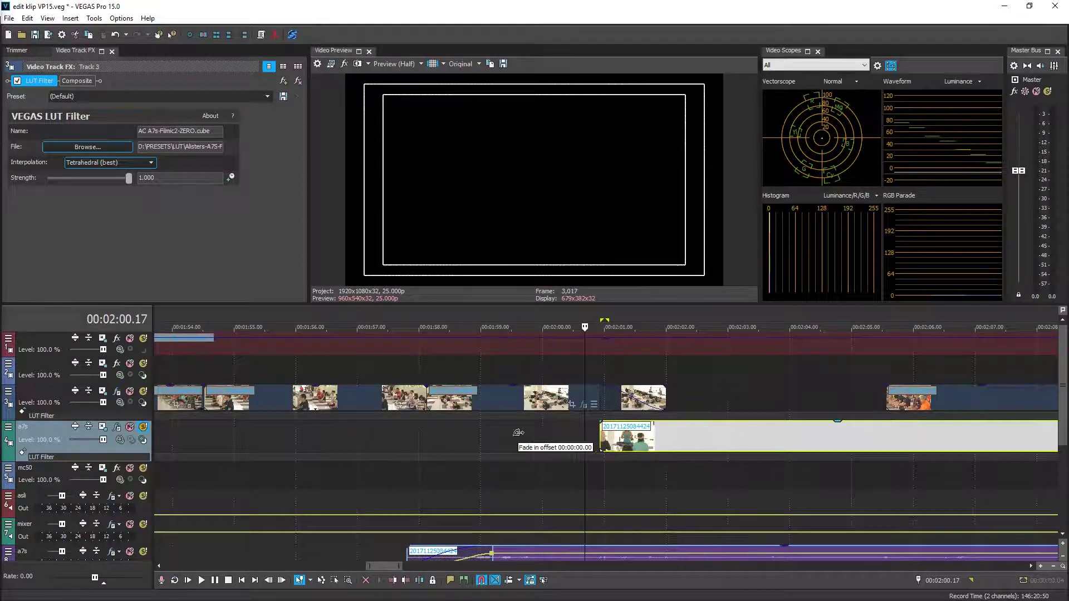
left_click(602, 373)
left_click(146, 428)
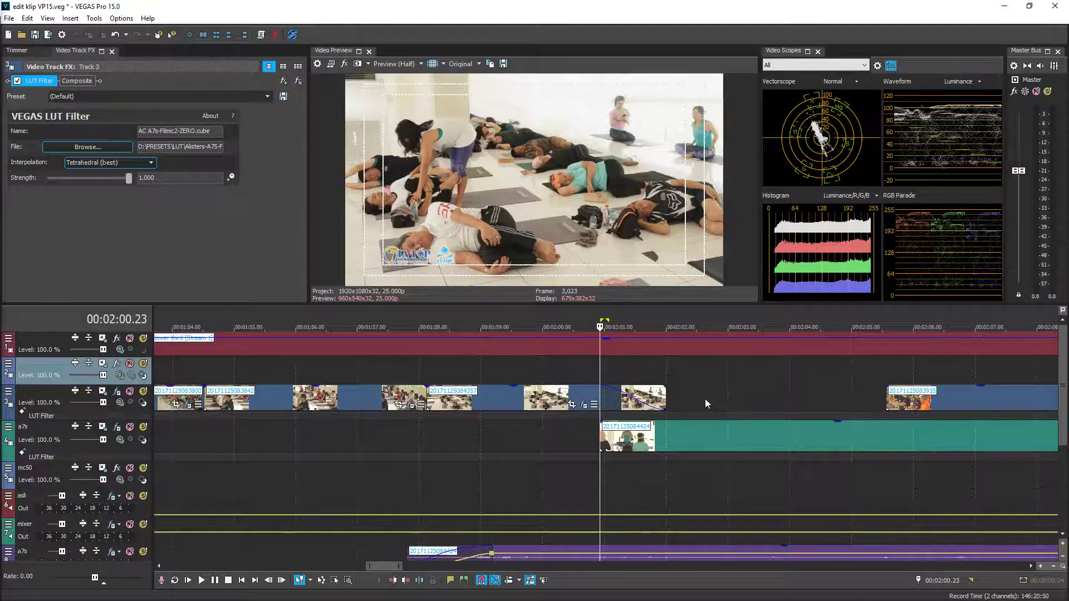
Try the track 3 fade-out with the LUT Filter bypassed, and re-enable the filter
left_click(621, 396)
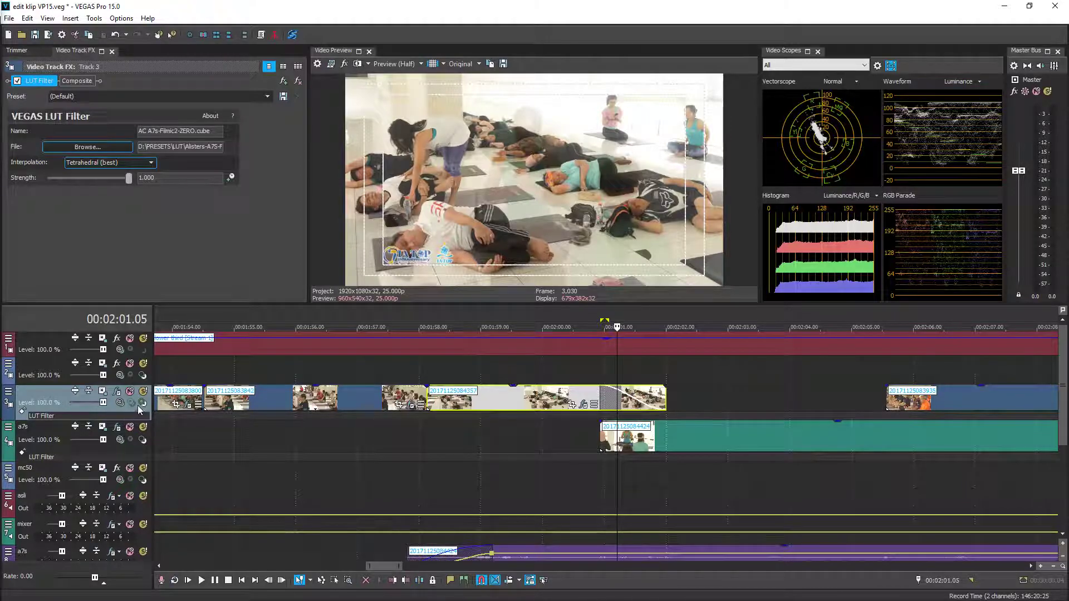
left_click(17, 81)
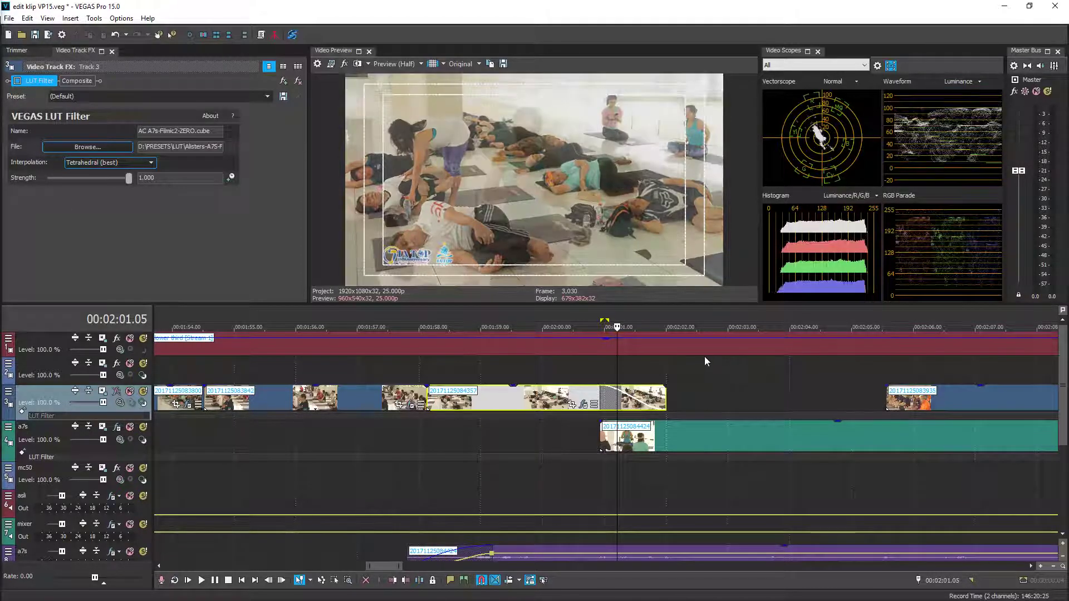
left_click_drag(618, 360, 640, 364)
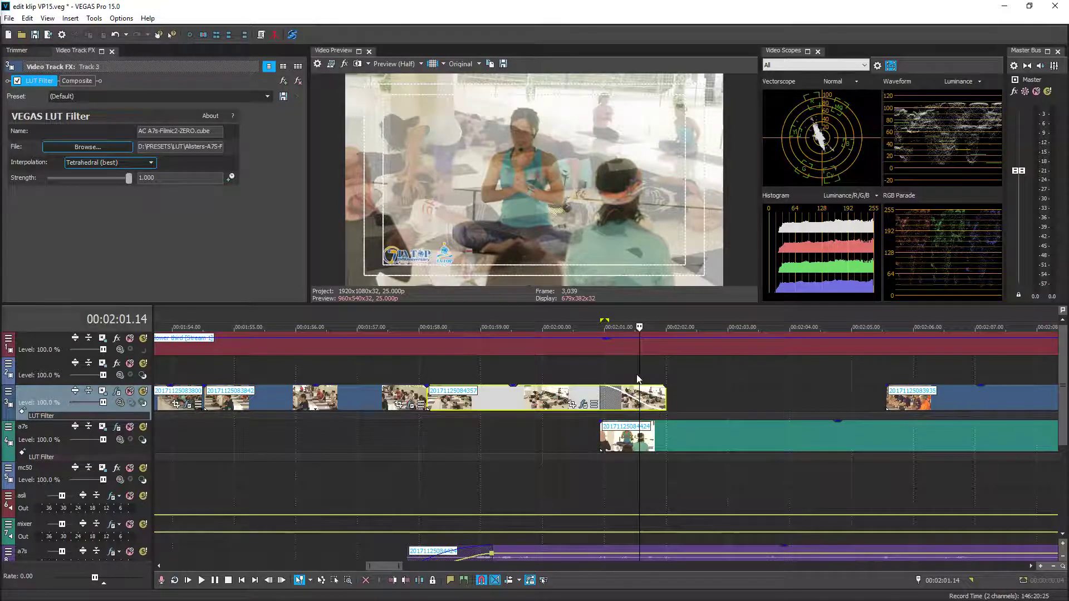
Try the LUT Filter strength slider at the end of the fade-out and scrub over the fade to compare
left_click_drag(638, 373, 658, 375)
left_click_drag(129, 179, 192, 182)
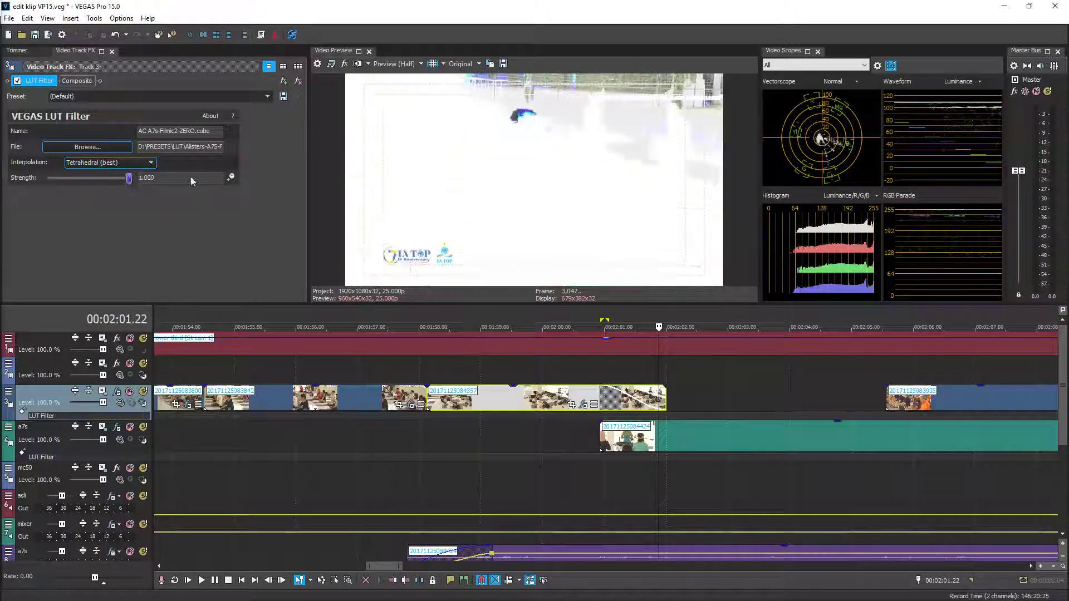
mouse_move(658, 371)
left_mouse_down()
mouse_move(674, 369)
mouse_move(605, 369)
mouse_move(675, 368)
left_mouse_up()
left_click(639, 367)
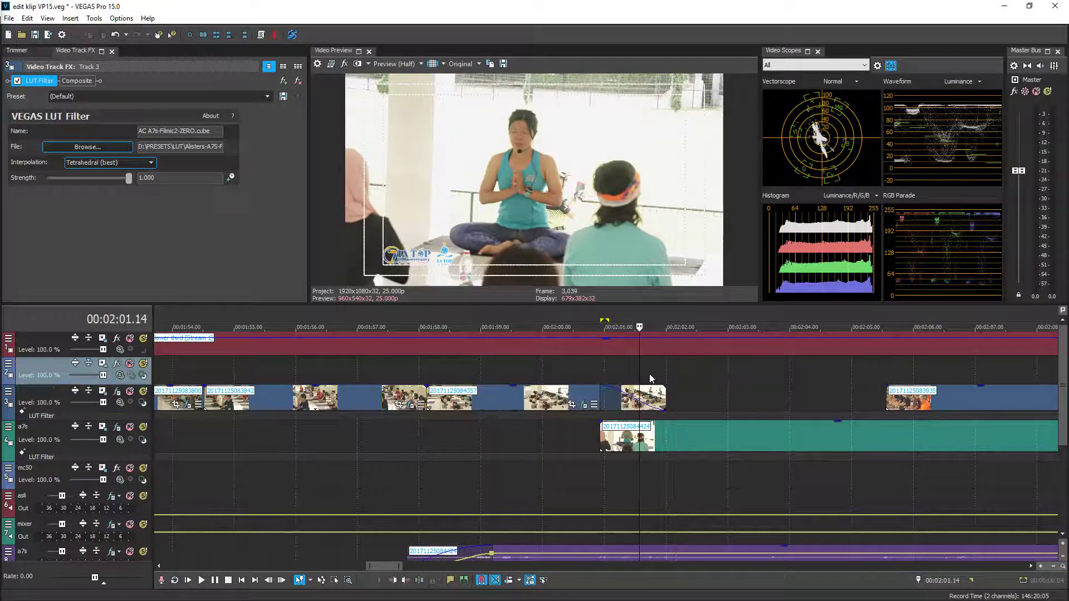
Add a Composite Level envelope to track 3
right_click(132, 409)
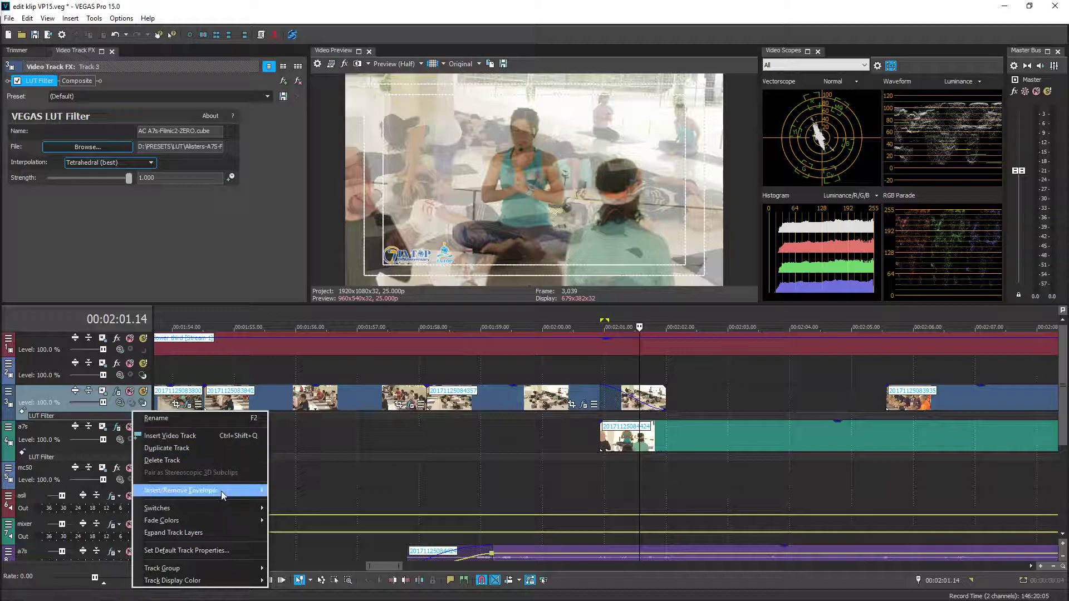
mouse_move(234, 490)
left_click(281, 504)
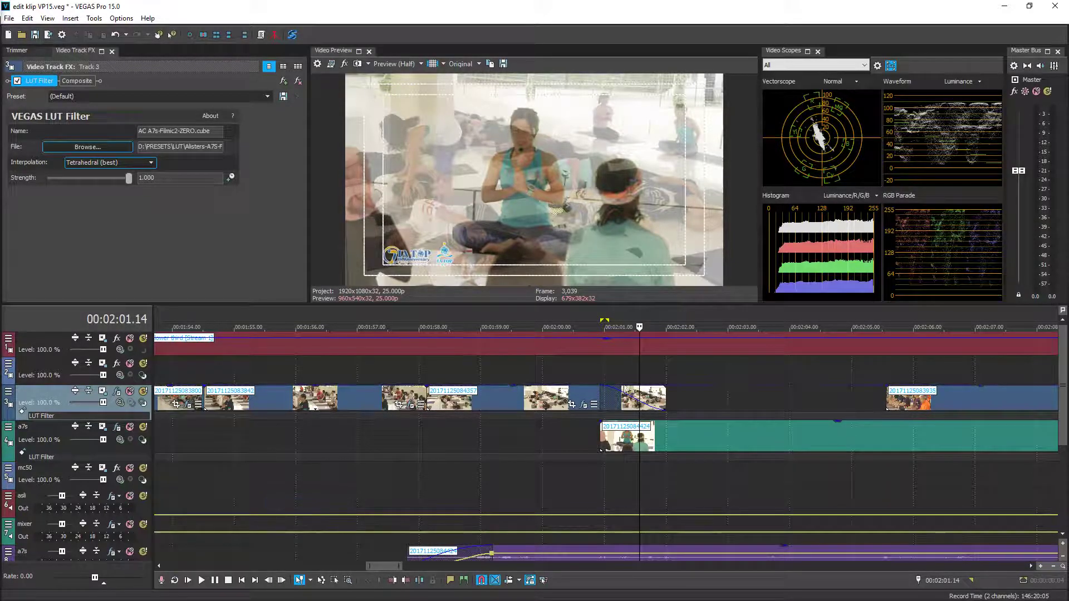
Remove the fade-out of the track 3 clip and lower the composite level envelope across the overlap to zero instead
left_click_drag(604, 397, 614, 388)
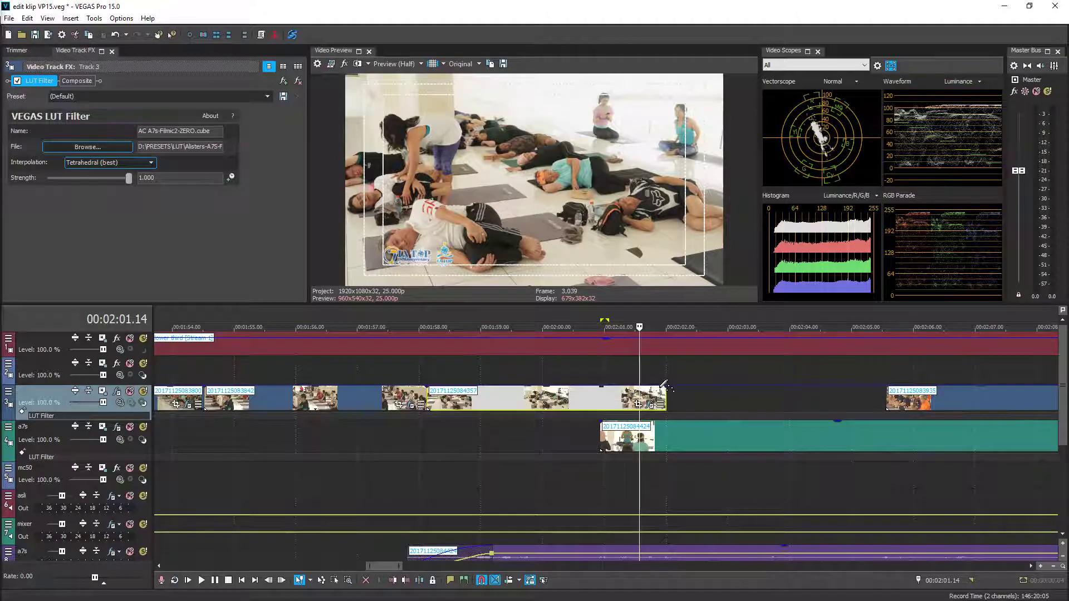
left_click_drag(667, 385, 666, 410)
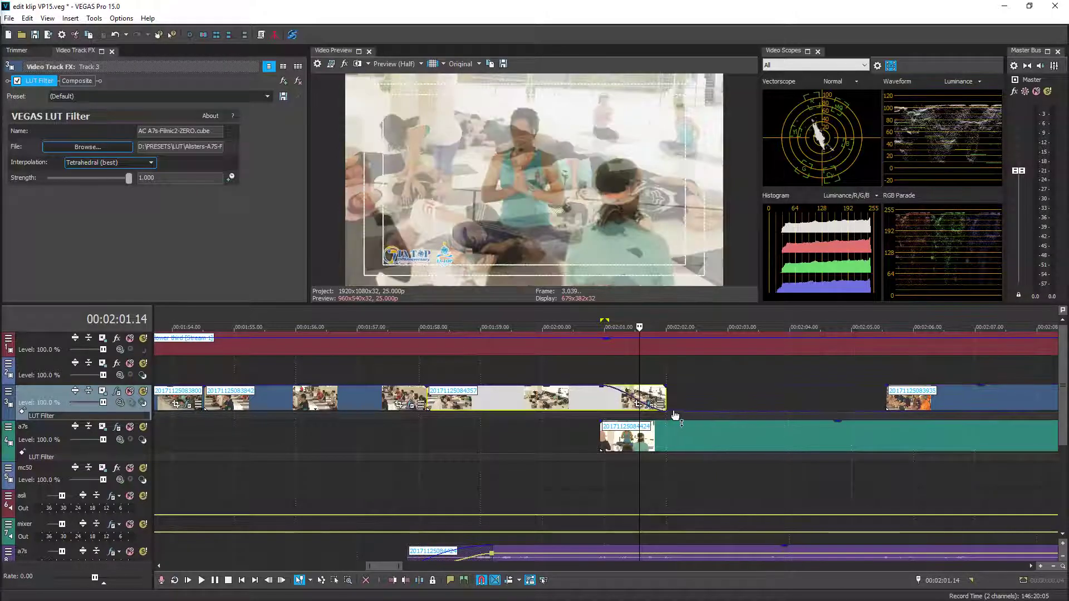
left_click(604, 366)
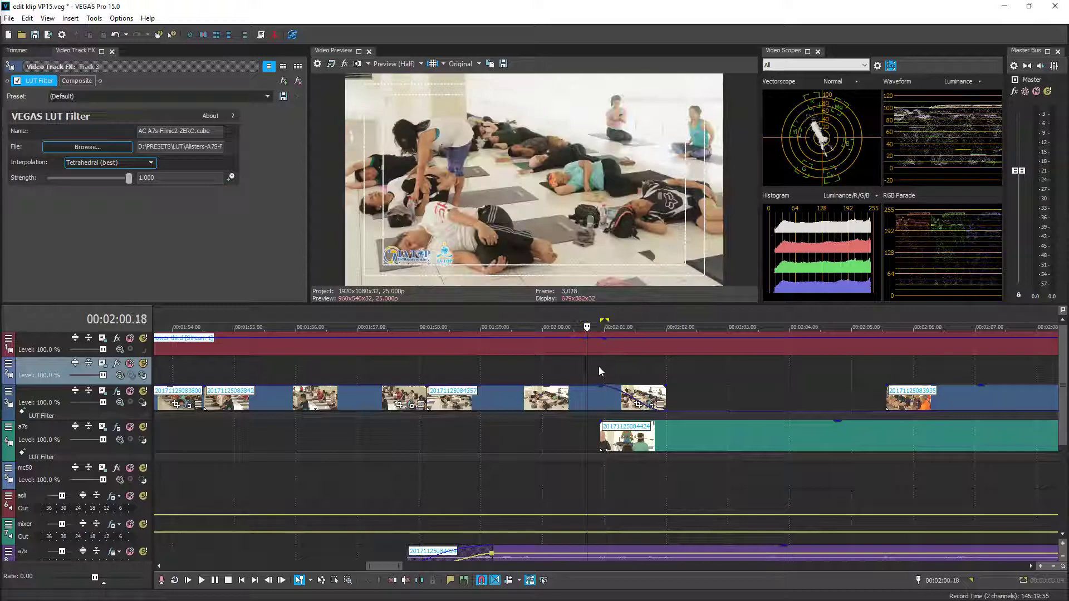
mouse_move(608, 368)
left_mouse_down()
mouse_move(687, 364)
mouse_move(600, 365)
left_mouse_up()
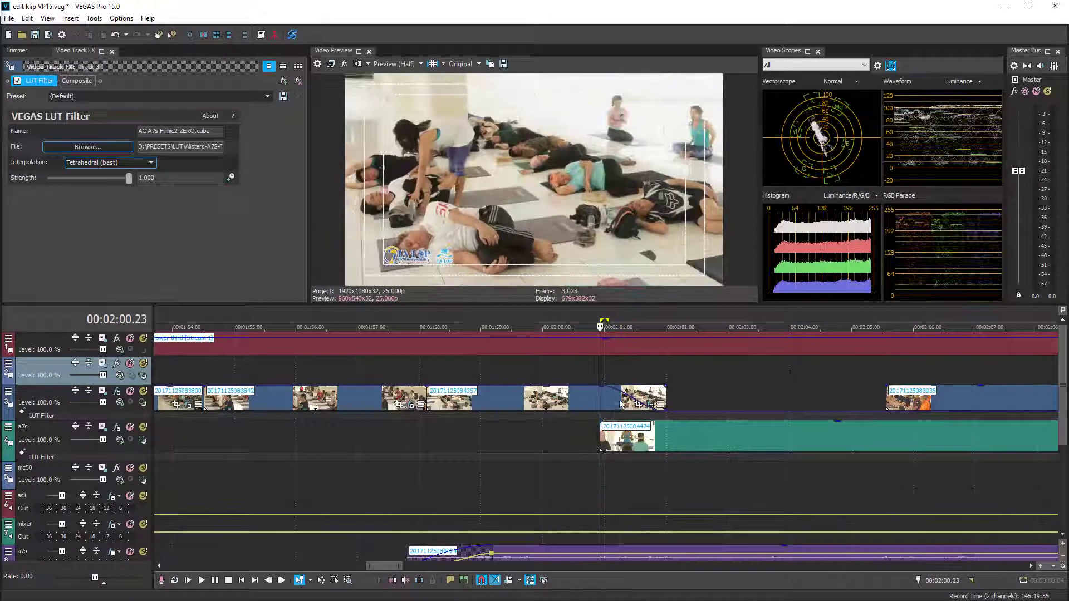
Check the Composite Level entry among track 3's envelope options and move the playhead ahead of the following clip
right_click(135, 411)
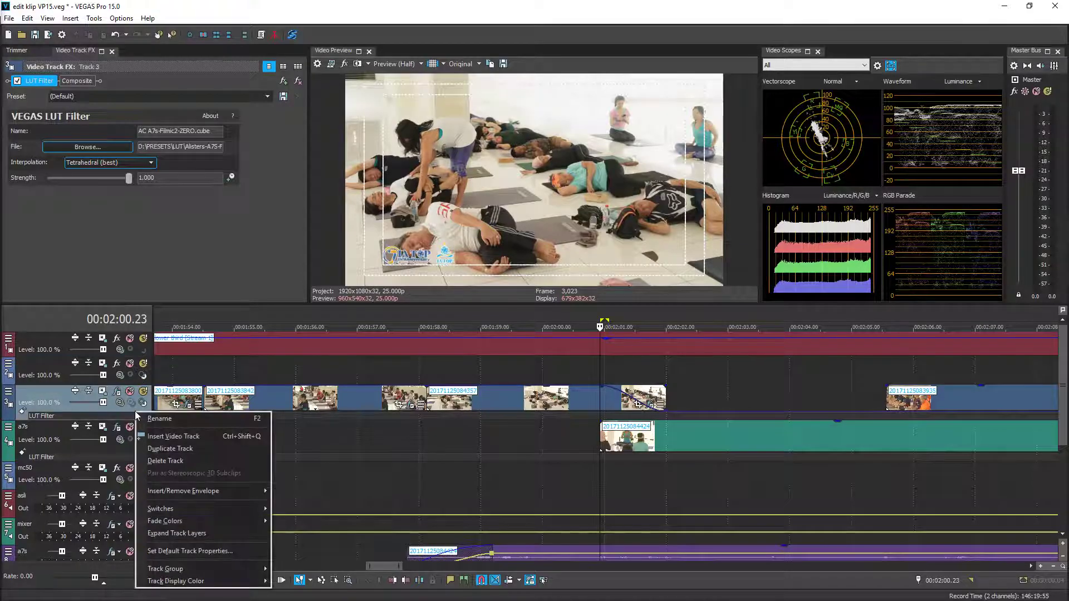
mouse_move(236, 493)
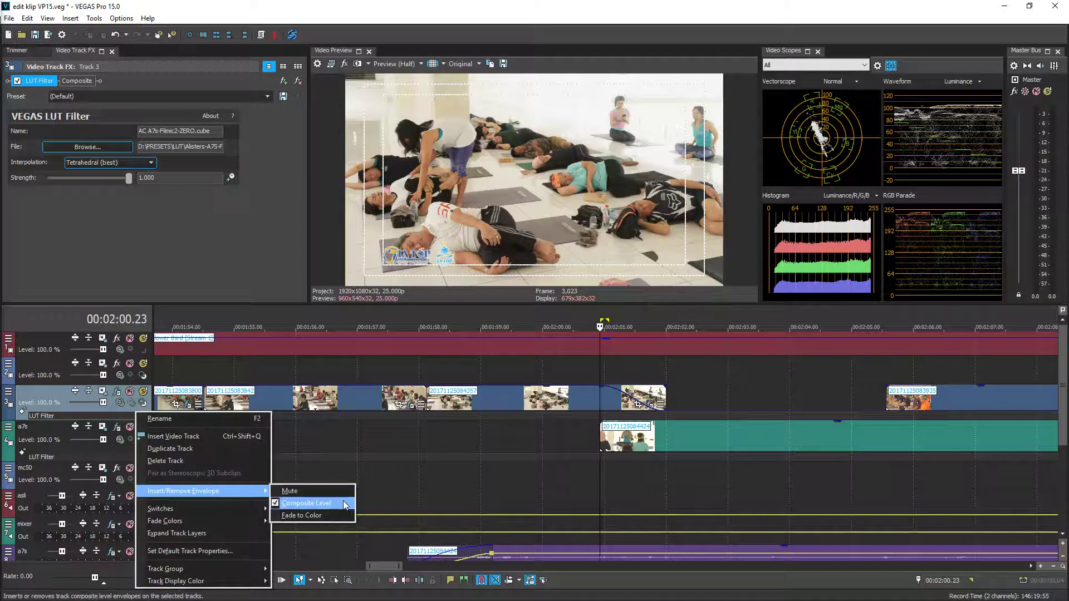
left_click(862, 376)
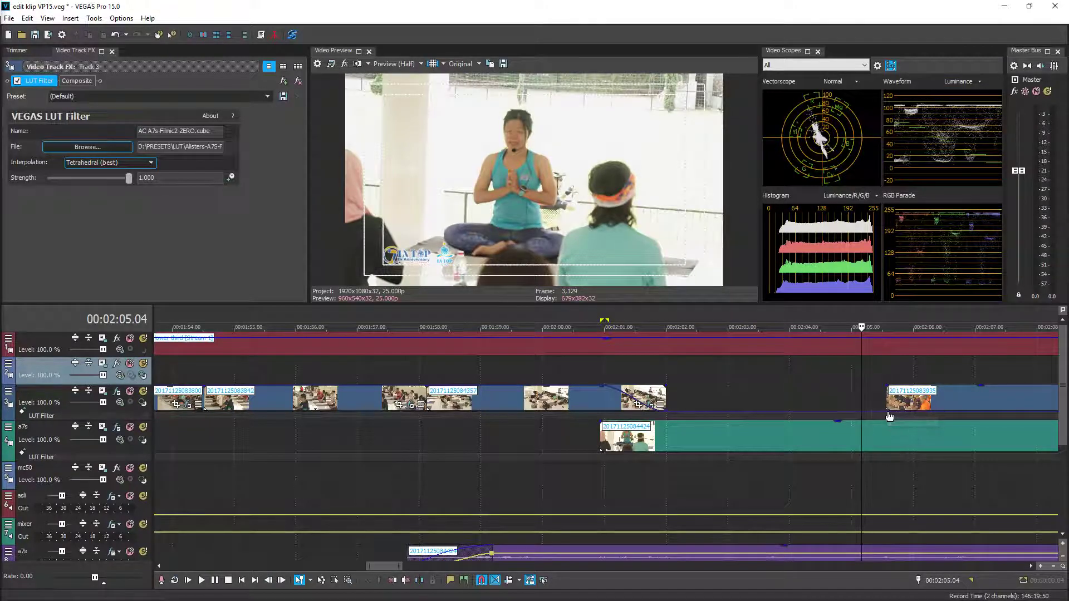
Raise track 3's composite level envelope back up for the following clip near 00:02:05
left_click(881, 371)
left_click_drag(881, 369, 968, 365)
scroll(969, 365, "down", 2)
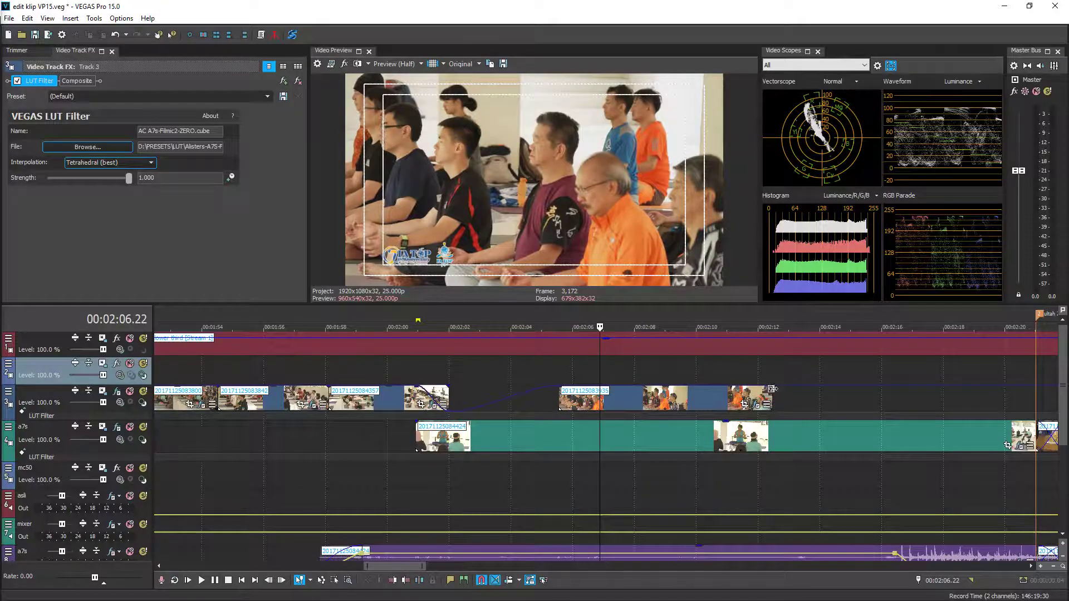
Examine the envelope-based fade and the gap between the two track 3 clips by scrubbing the timeline
left_click_drag(670, 368, 483, 368)
scroll(528, 376, "up", 2)
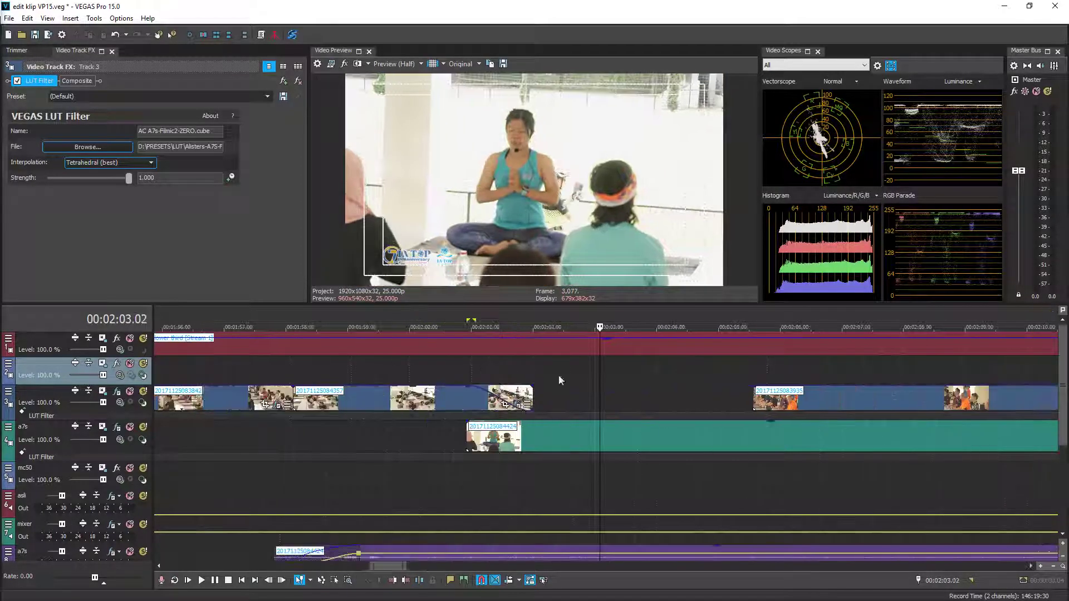
scroll(666, 378, "down", 4)
scroll(587, 378, "up", 1)
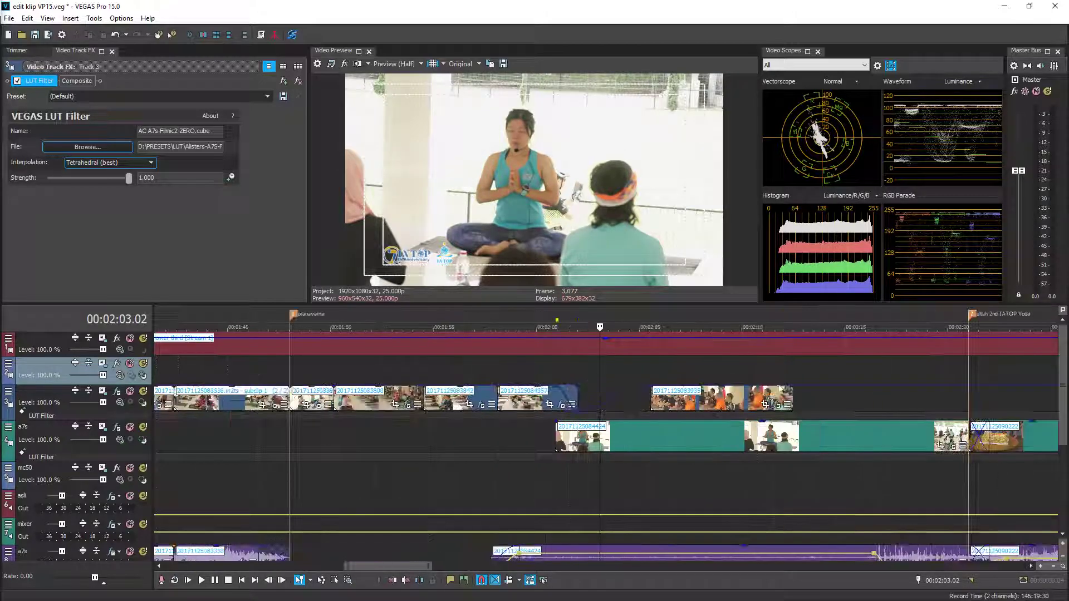
left_click(576, 369)
scroll(576, 369, "up", 5)
left_click(531, 365)
left_click(565, 369)
scroll(426, 405, "down", 2)
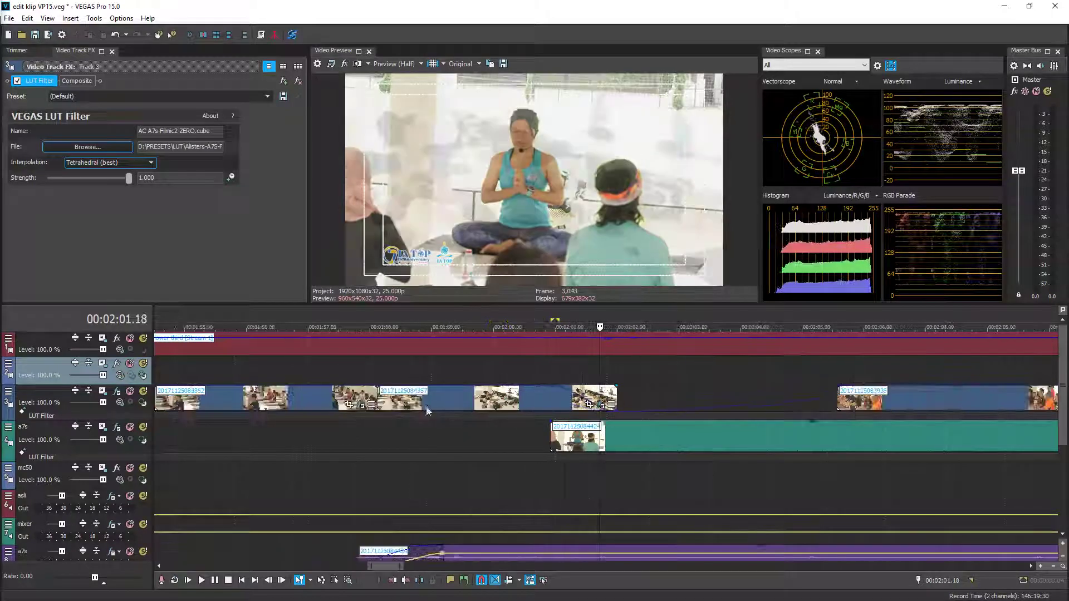
Remove the Composite Level envelope from track 3
left_click(131, 415)
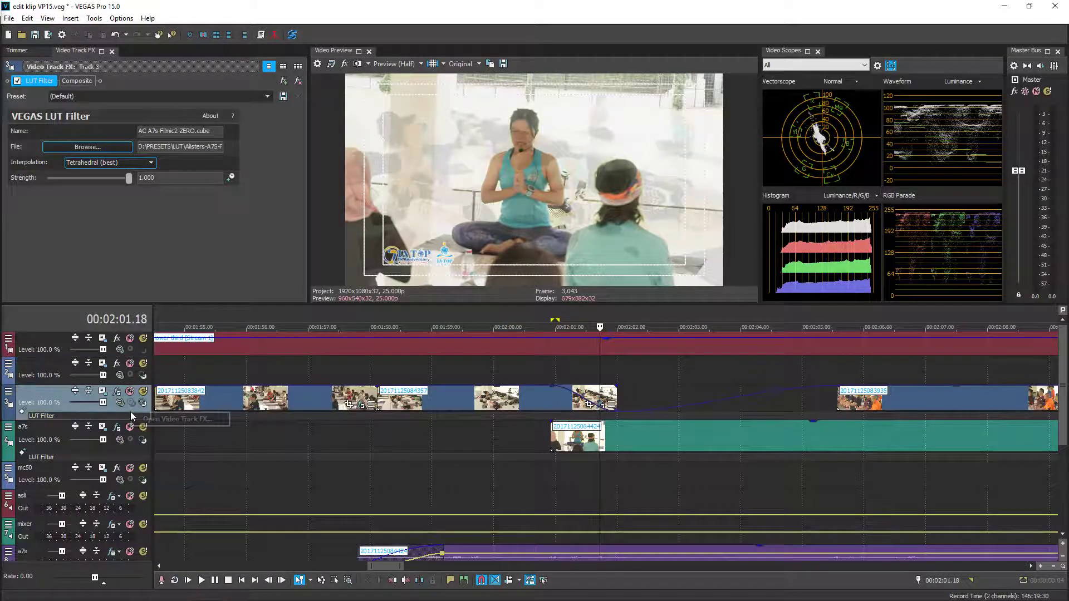
right_click(124, 410)
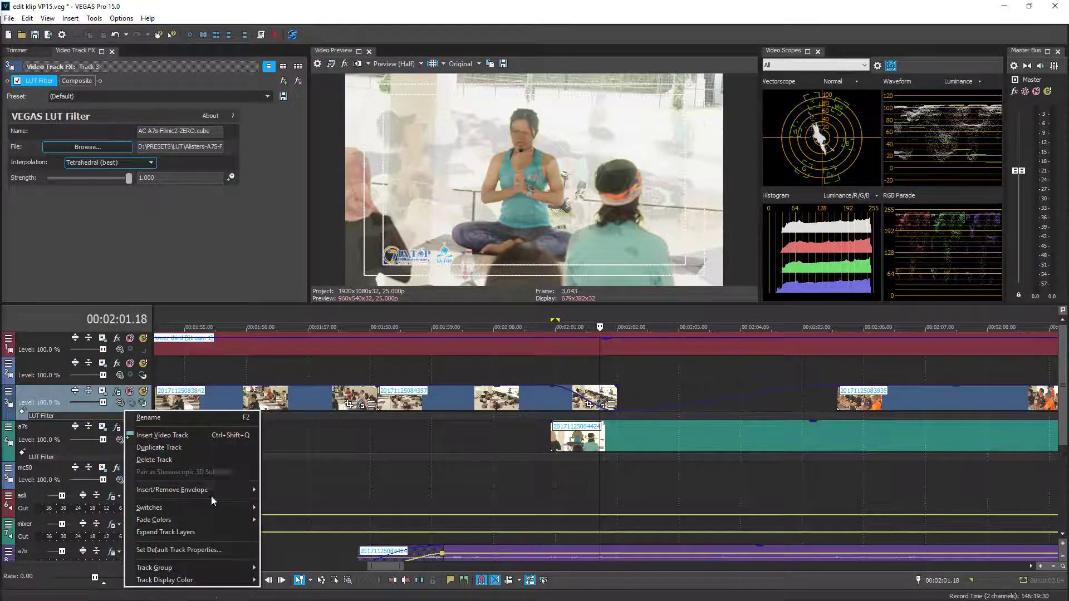
mouse_move(226, 490)
left_click(310, 503)
Restore the fade-out on the track 3 clip from the start of the a7s clip, and scrub through it up to 00:02:01.21
left_click(585, 390)
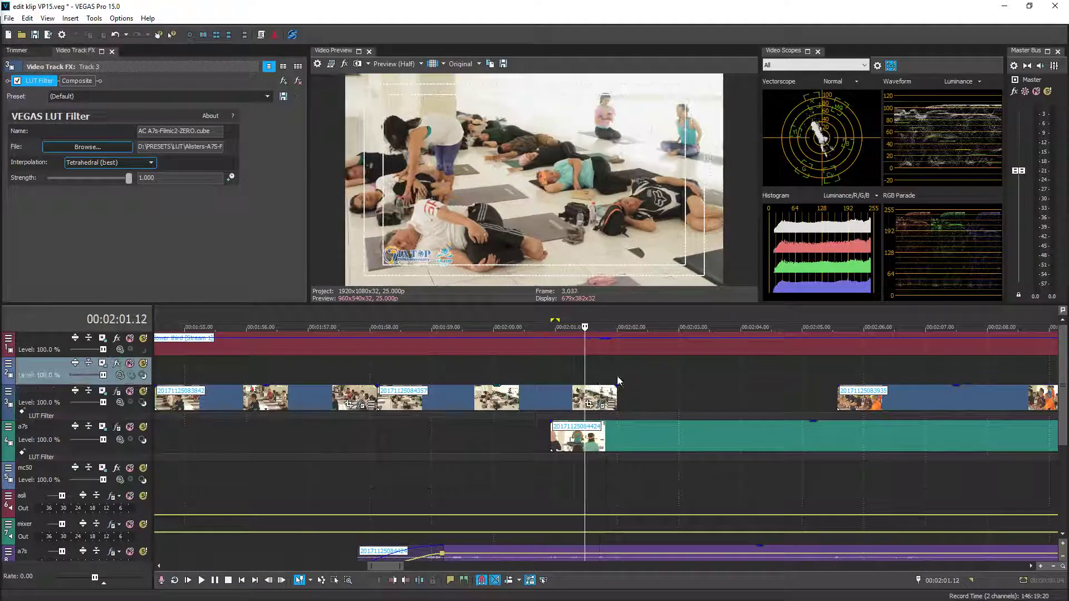
left_click_drag(598, 388, 533, 388)
left_click(567, 368)
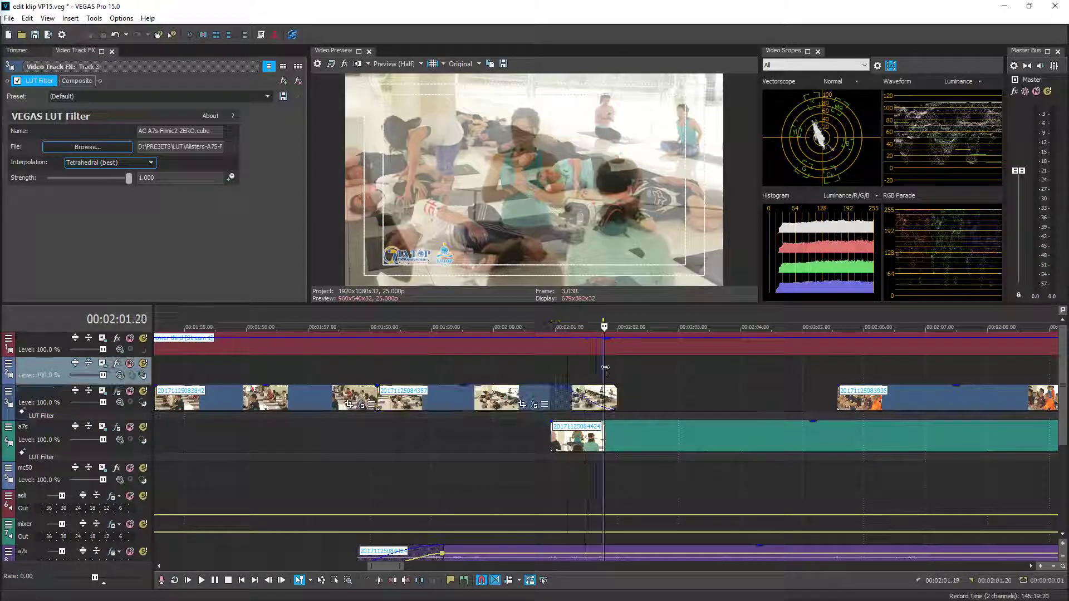
left_click(616, 369)
left_click(606, 368)
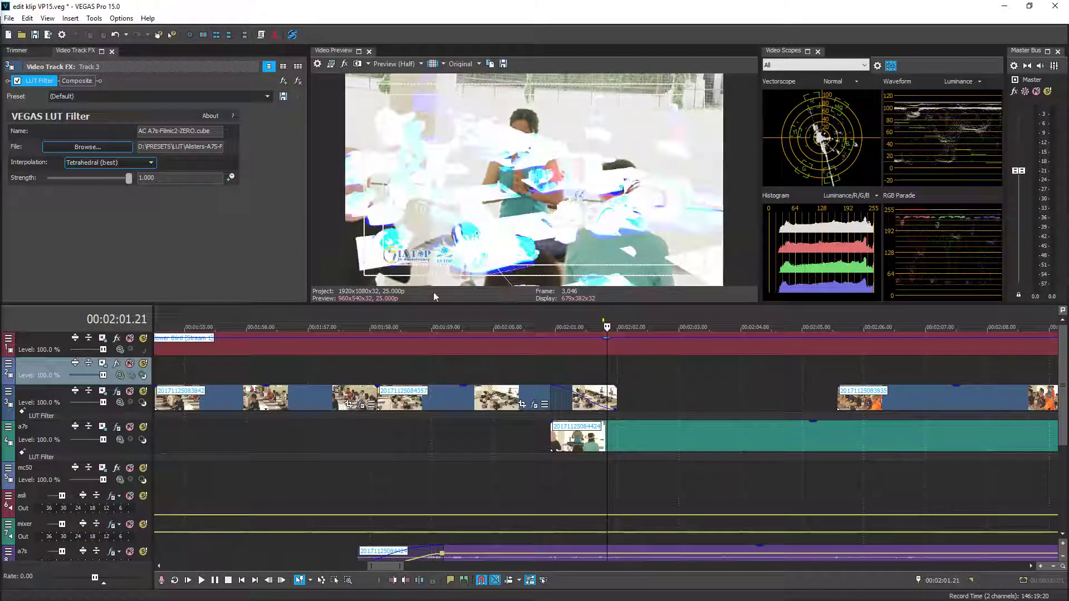
Set the project's pixel format to 32-bit floating point (video levels) and apply it
left_click(14, 20)
left_click(68, 231)
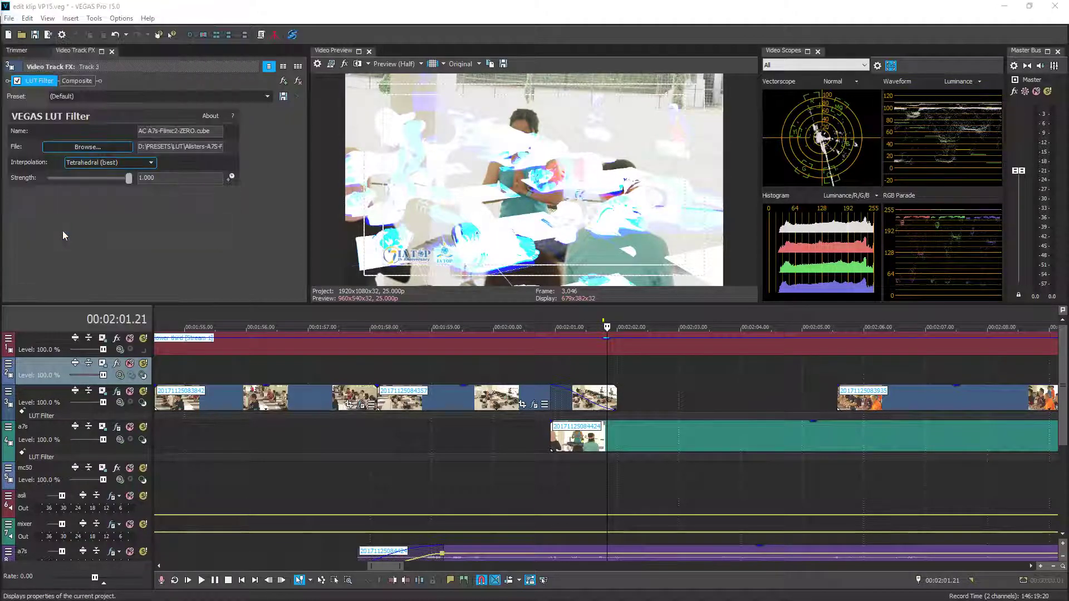
left_click(575, 240)
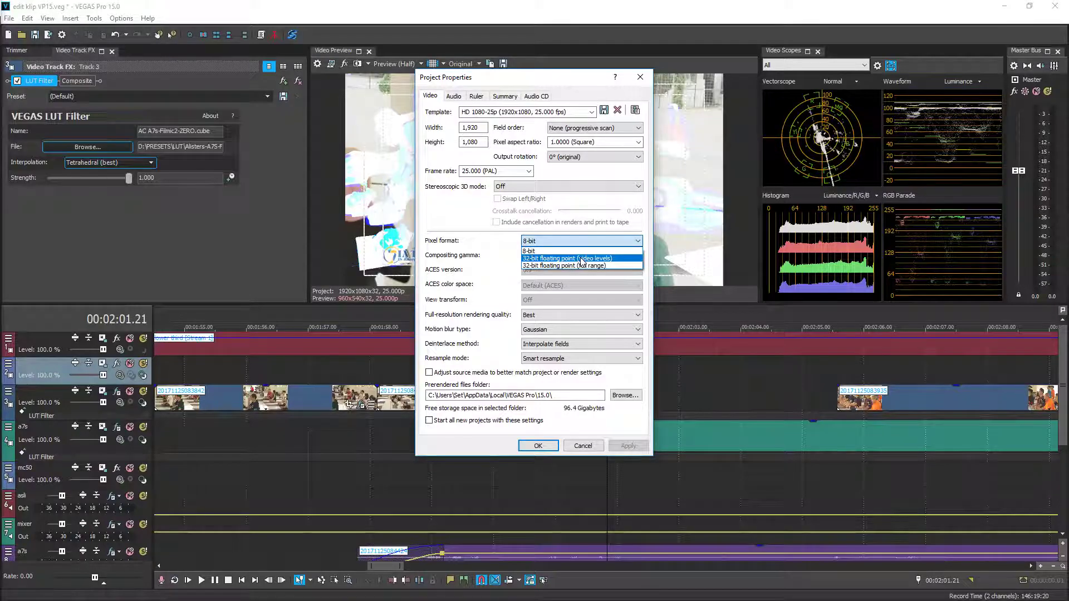
left_click(581, 259)
left_click_drag(523, 79, 829, 80)
left_click(936, 446)
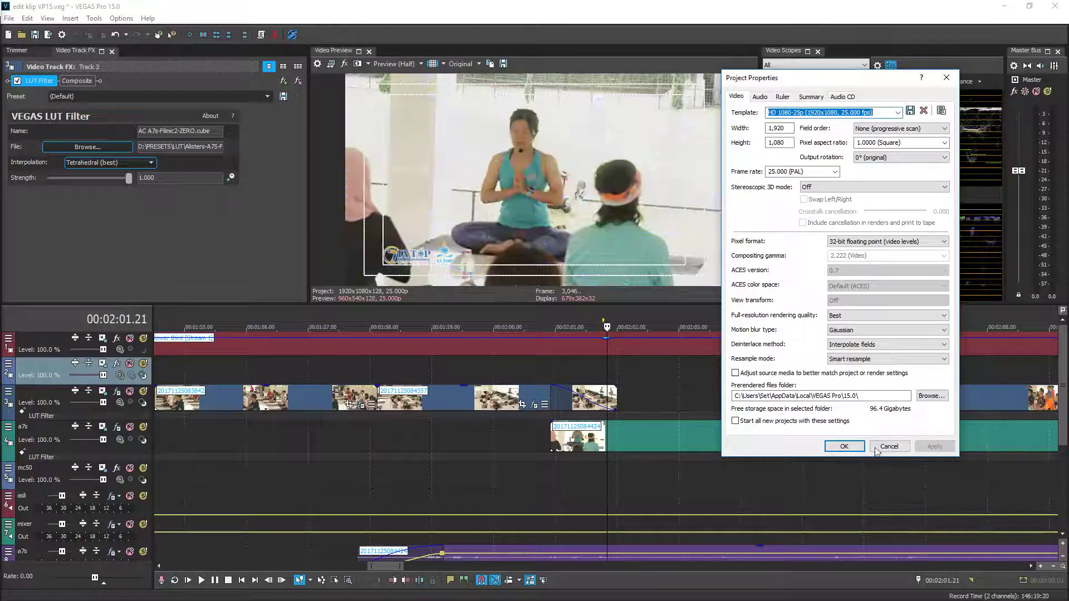
Accept the project properties and scrub through the start of the track 3 fade-out up to 00:02:01.07
left_click(844, 446)
left_click(570, 373)
left_click(539, 370)
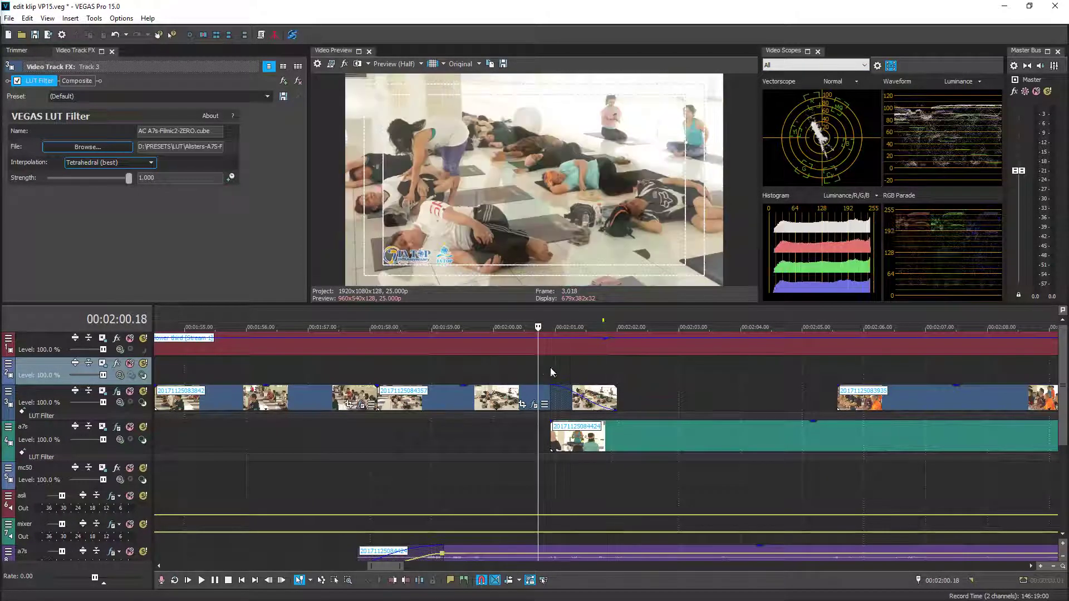
left_click_drag(538, 368, 572, 368)
Solo the a7s track, give its clip a fade-in about two seconds long, and scrub through it up to 00:02:02.13
left_click(143, 426)
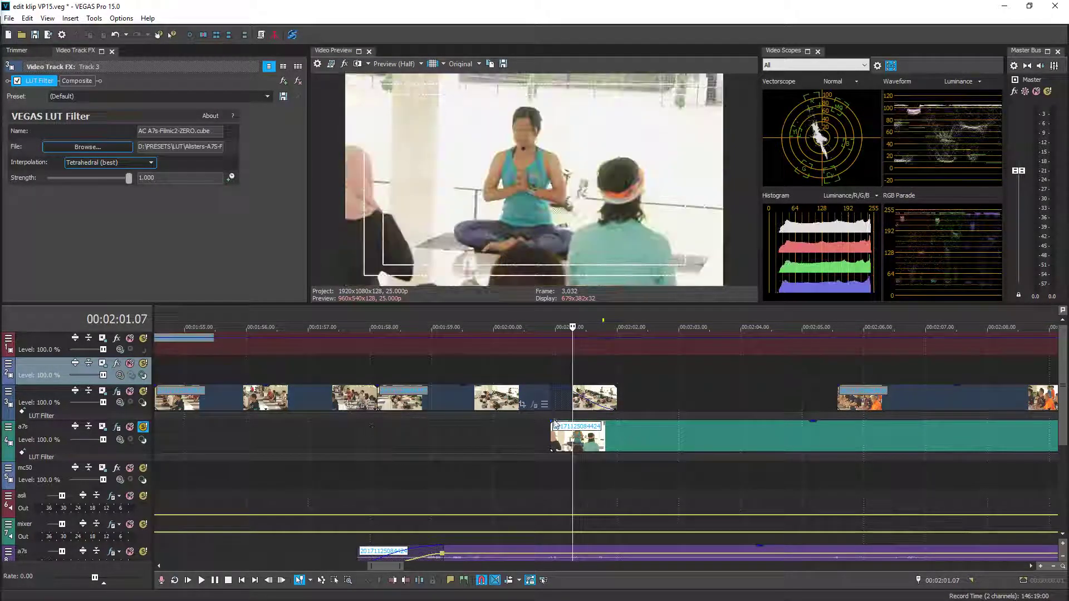
left_click_drag(551, 421, 670, 418)
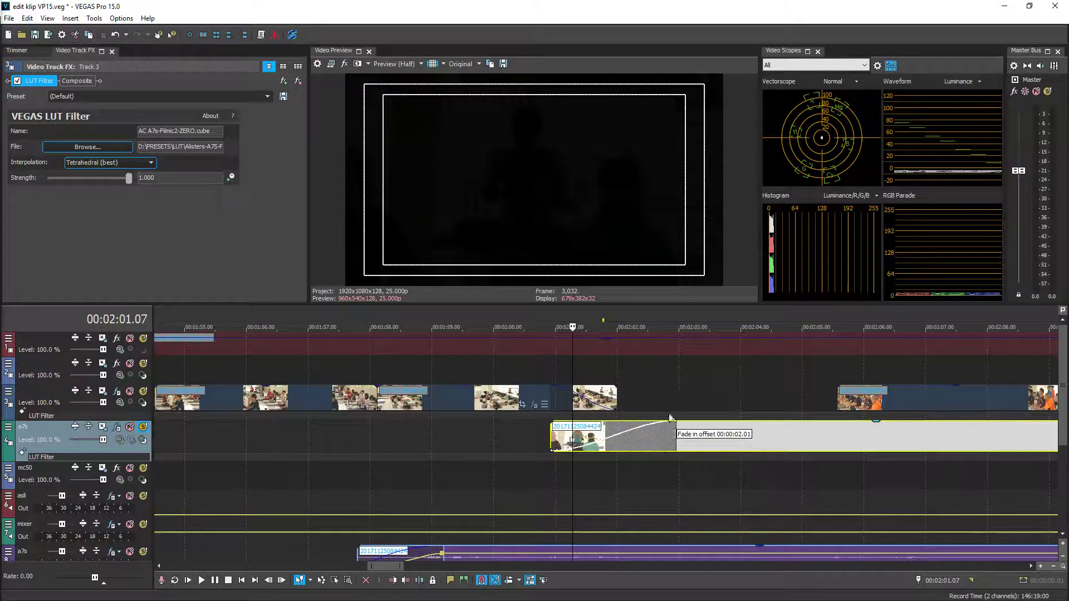
left_click(546, 365)
left_click_drag(546, 365, 649, 371)
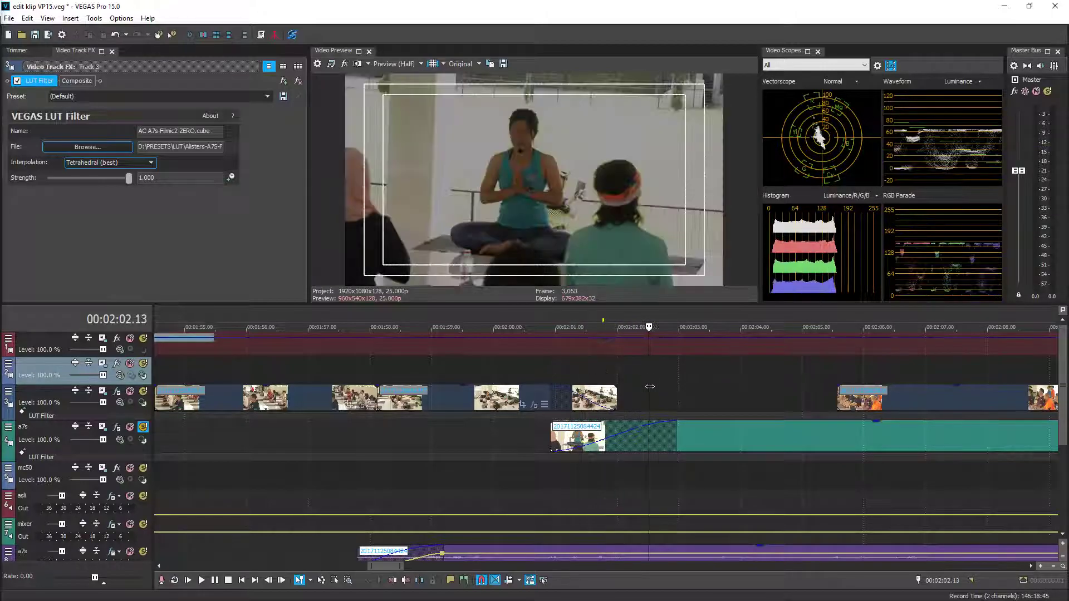
Remove the fade-in from the a7s clip and turn off solo on the a7s track
left_click_drag(675, 436, 605, 436)
left_click(551, 372)
left_click(144, 426)
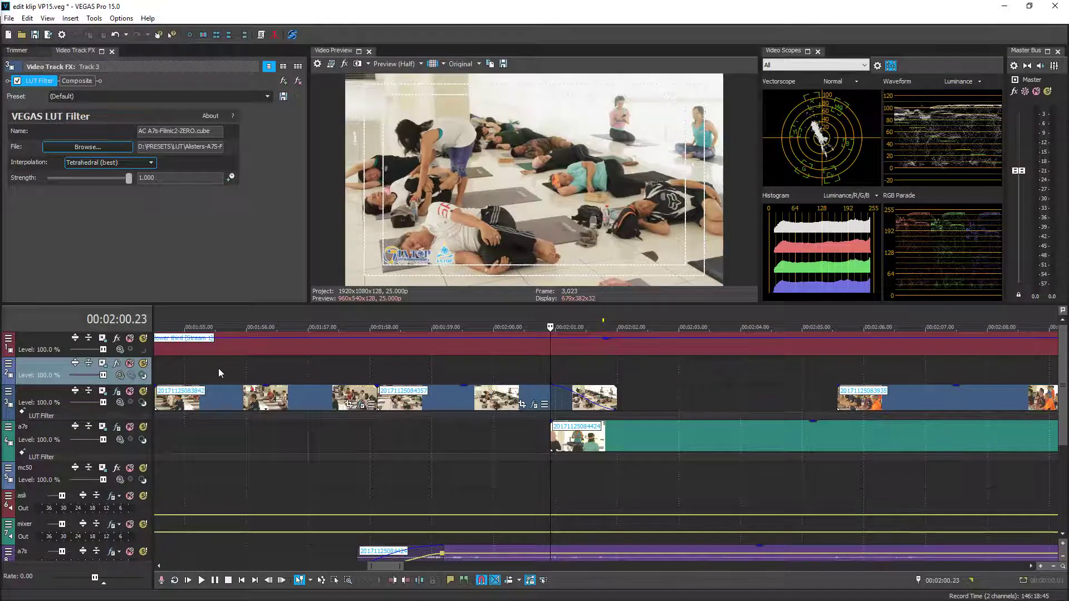
Check the track 3 clip's fade-out over the a7s clip again by scrubbing to 00:02:01.07
left_click(143, 392)
mouse_move(557, 377)
left_mouse_down()
mouse_move(628, 370)
mouse_move(540, 373)
mouse_move(617, 370)
mouse_move(545, 370)
mouse_move(570, 368)
left_mouse_up()
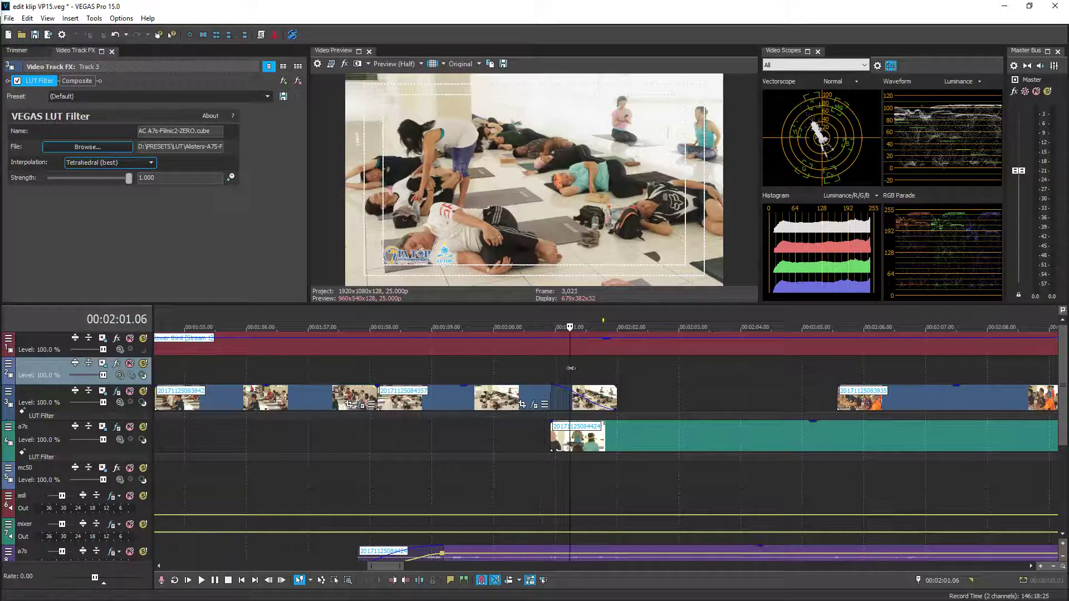
scroll(518, 369, "down", 2)
scroll(518, 369, "down", 2)
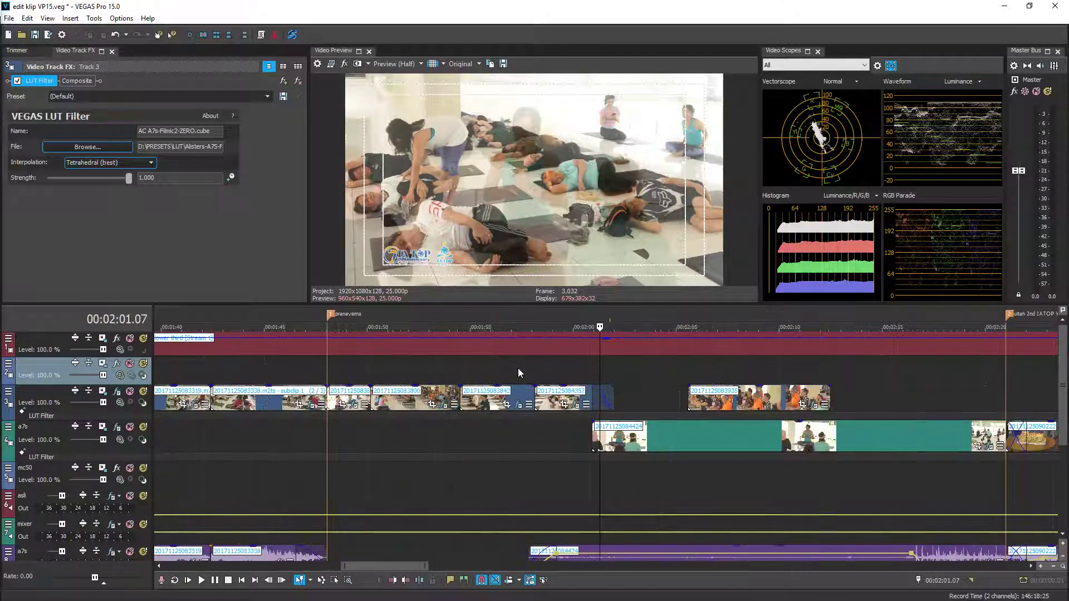